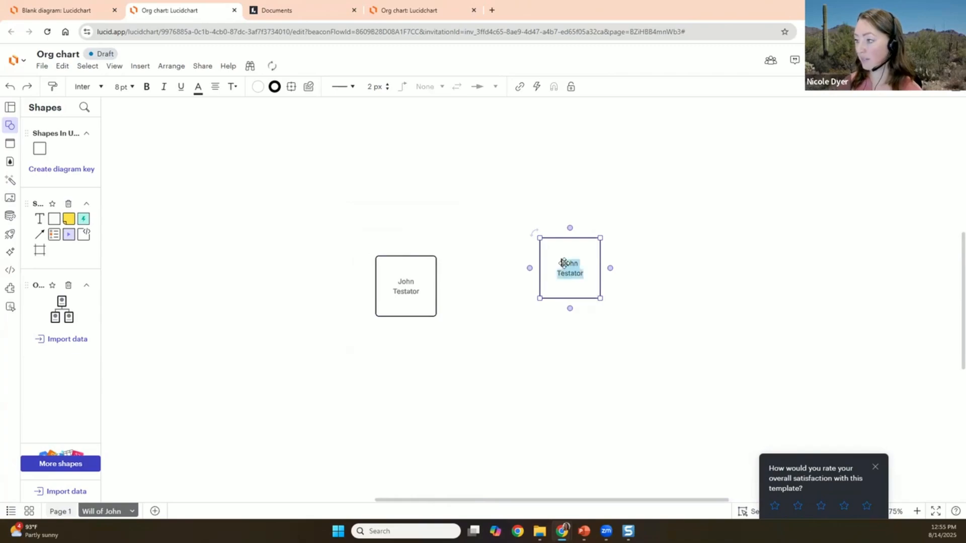
- Relabel the copied box with the witness's name and 'witness' on a second line
text(William)
key(Return)
text(witness)
click(488, 352)
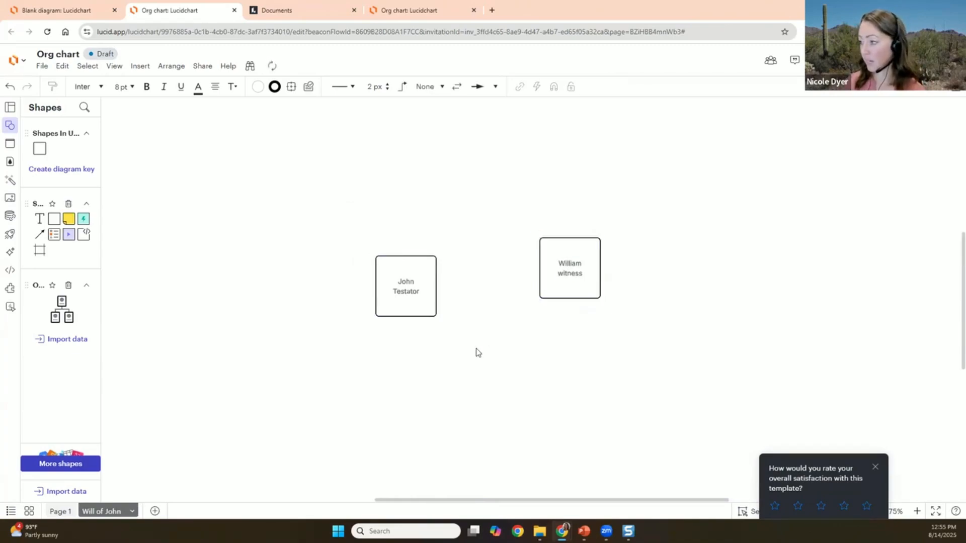
- Add a connected heir box below the testator, labelled with the heir's name and 'Heir'
click(419, 286)
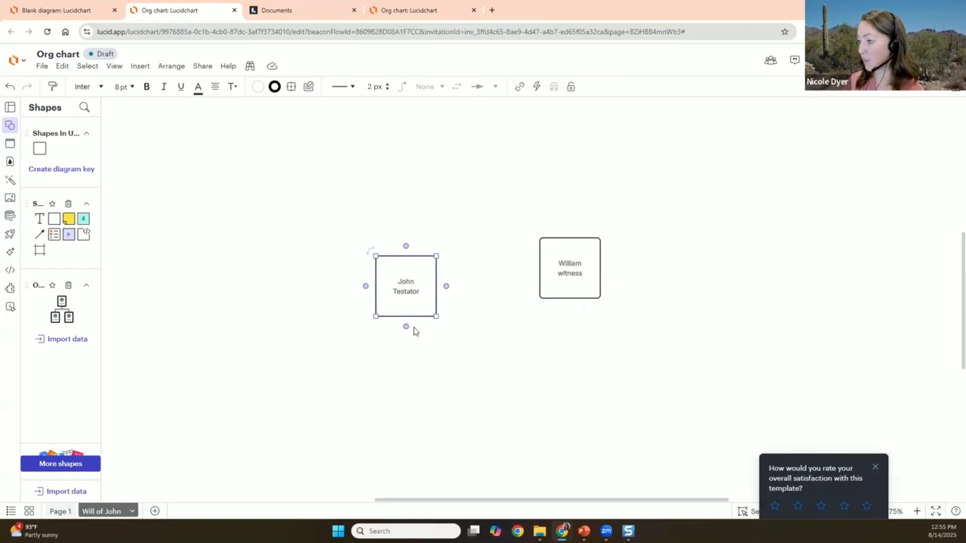
click(406, 326)
double_click(405, 378)
click(406, 377)
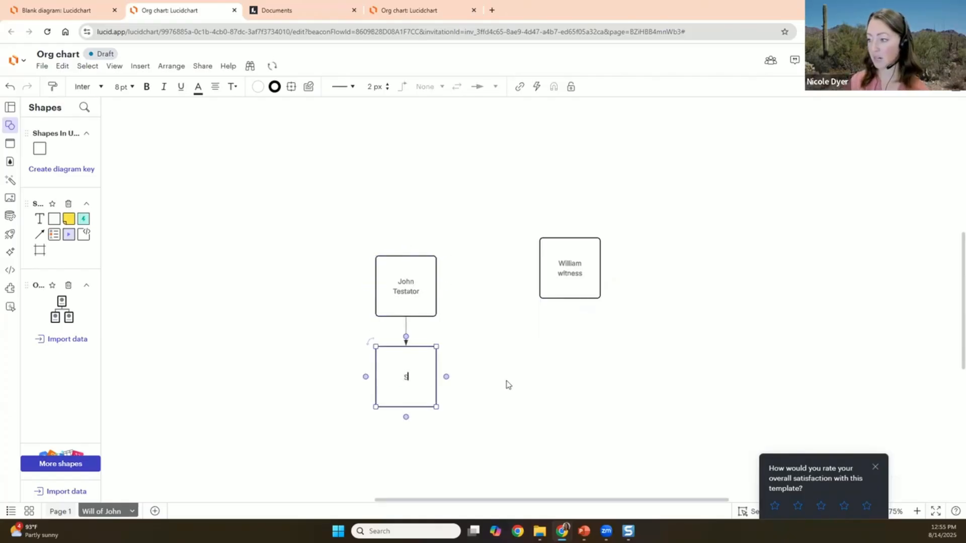
text(Sally)
key(Return)
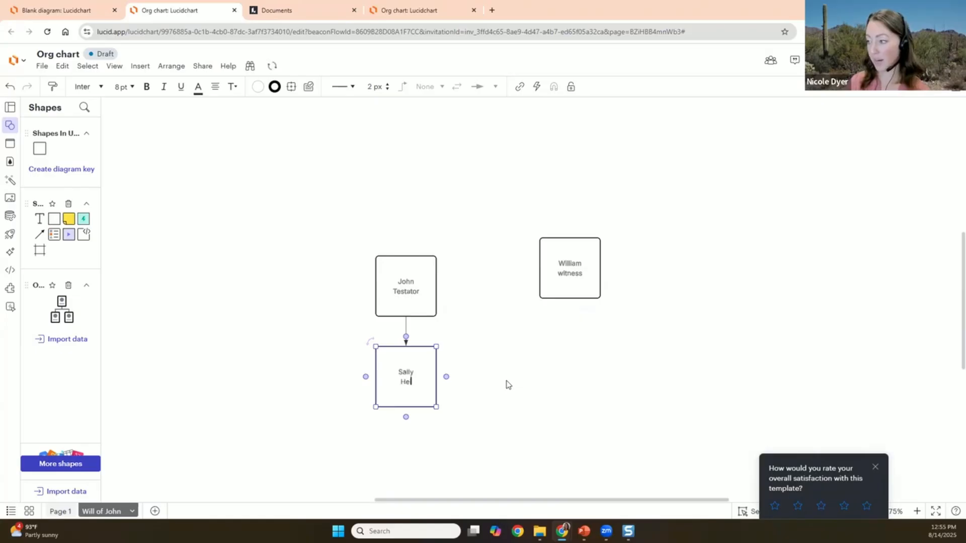
- Place a copy of the heir box to its right and connect the testator to the witness
click(507, 384)
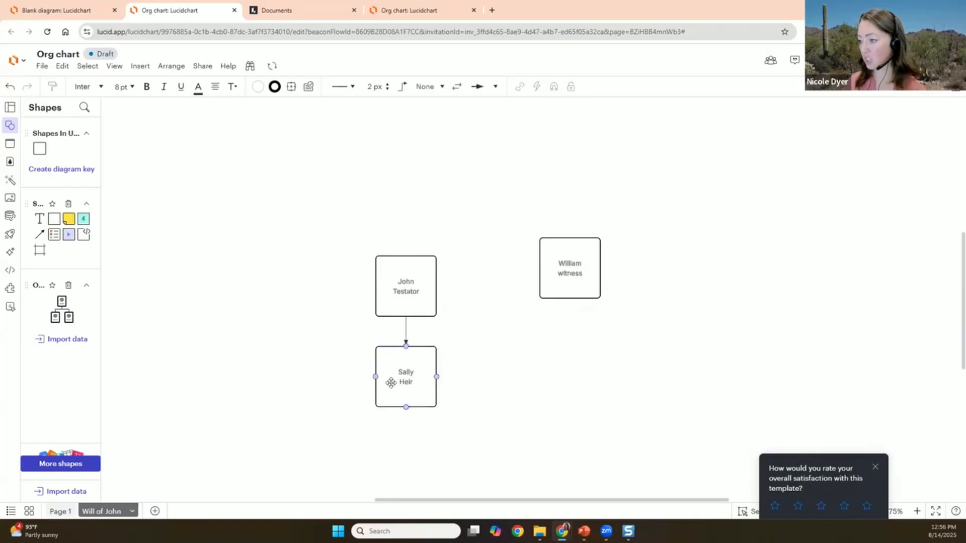
drag(414, 387, 472, 377)
double_click(473, 377)
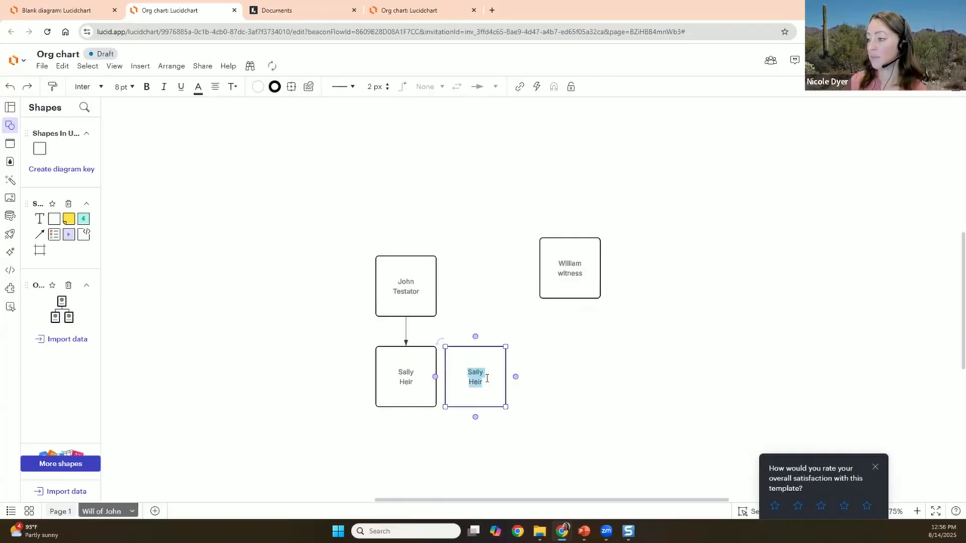
click(539, 368)
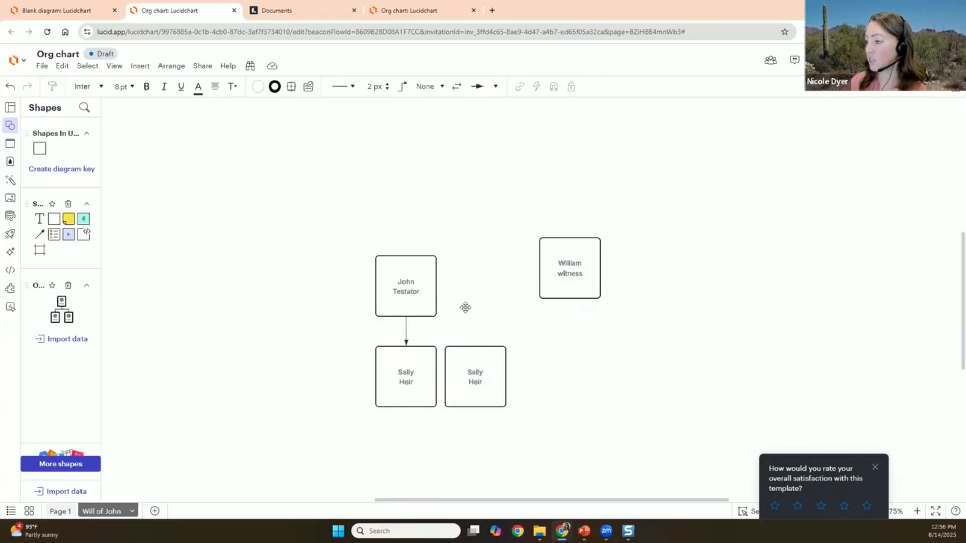
drag(445, 286, 539, 267)
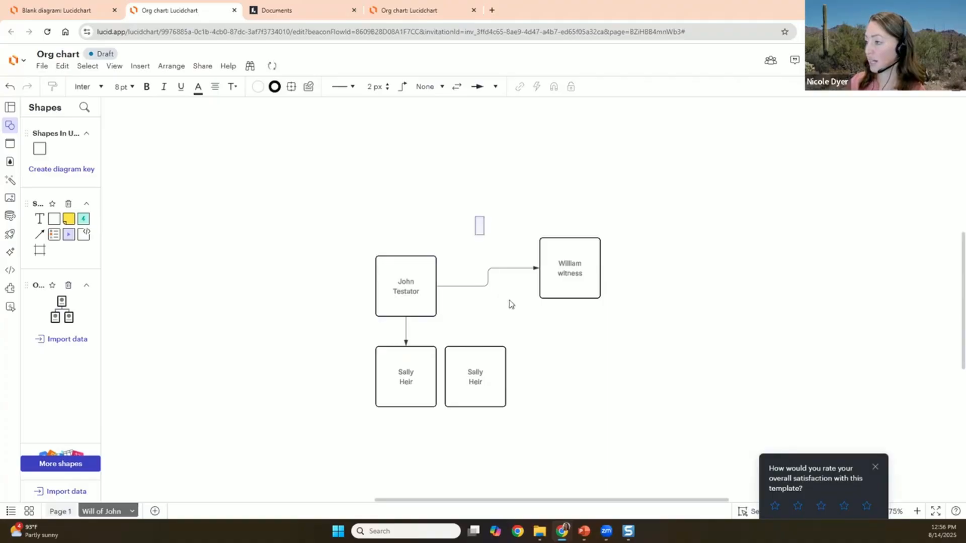
- Make the testator–witness connector dash-dot and move the witness box level with the testator
click(340, 90)
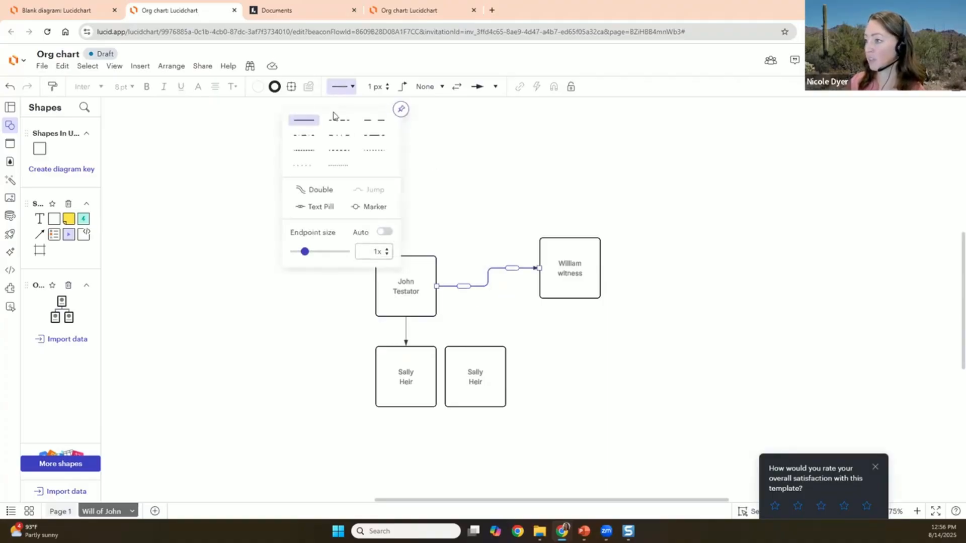
click(339, 136)
click(578, 247)
drag(582, 266, 593, 285)
click(496, 286)
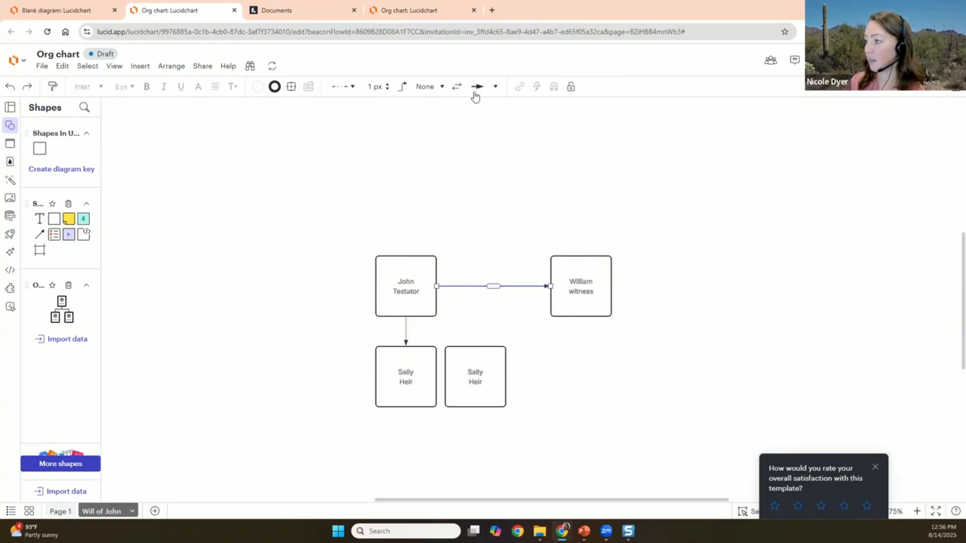
click(477, 87)
click(578, 145)
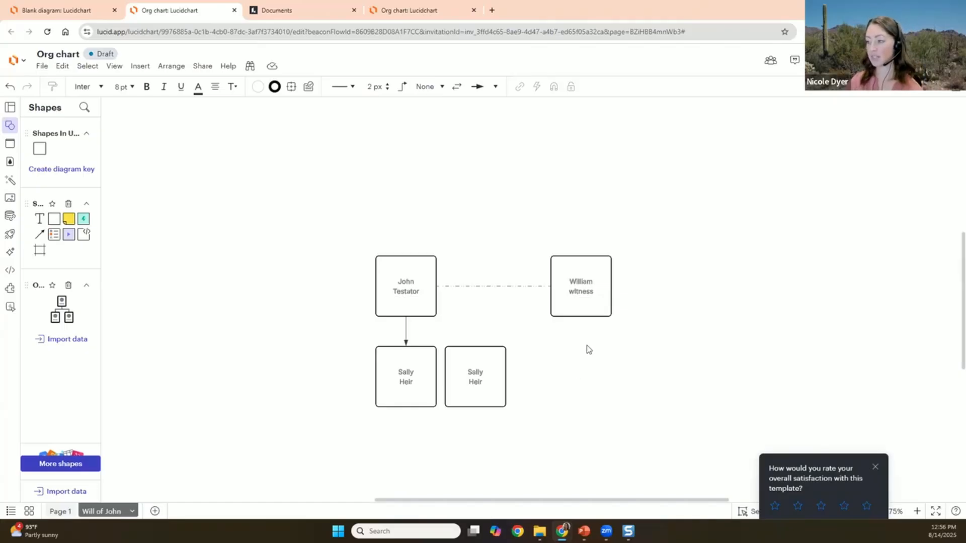
- Set the testator–heir connector's arrowhead to None
click(407, 336)
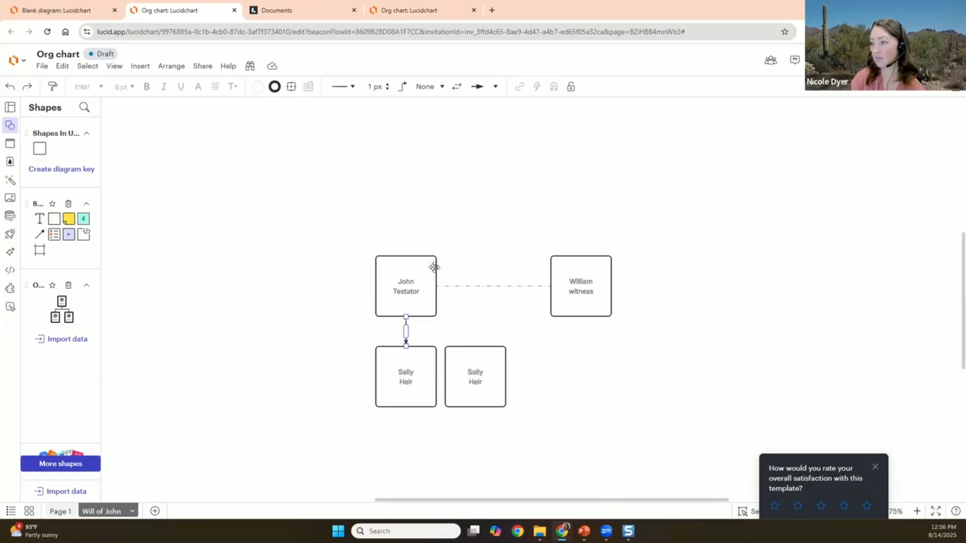
click(342, 86)
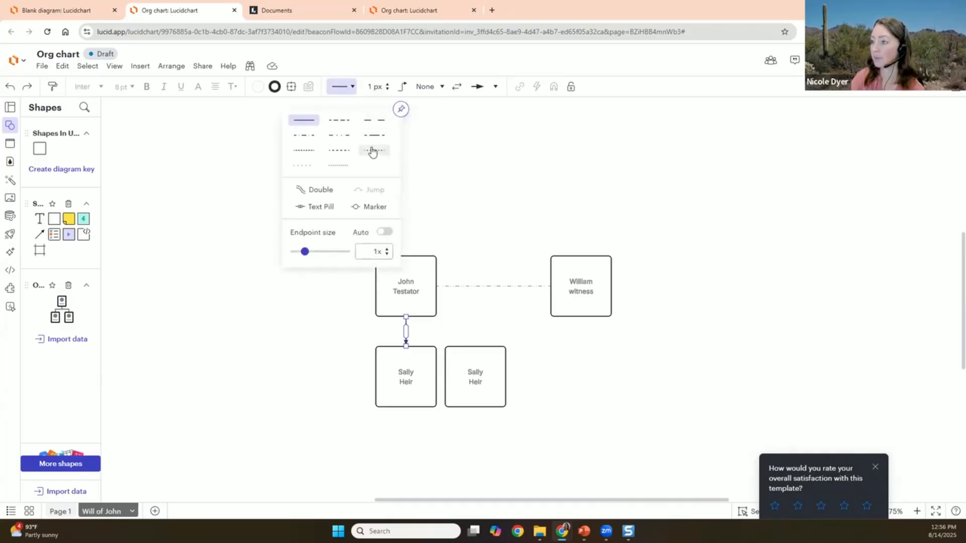
click(477, 87)
click(484, 105)
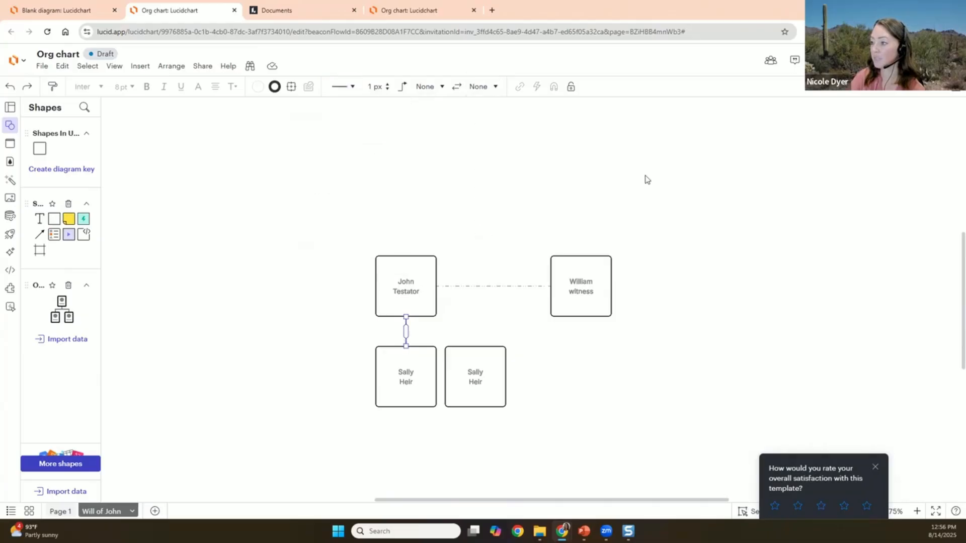
click(619, 217)
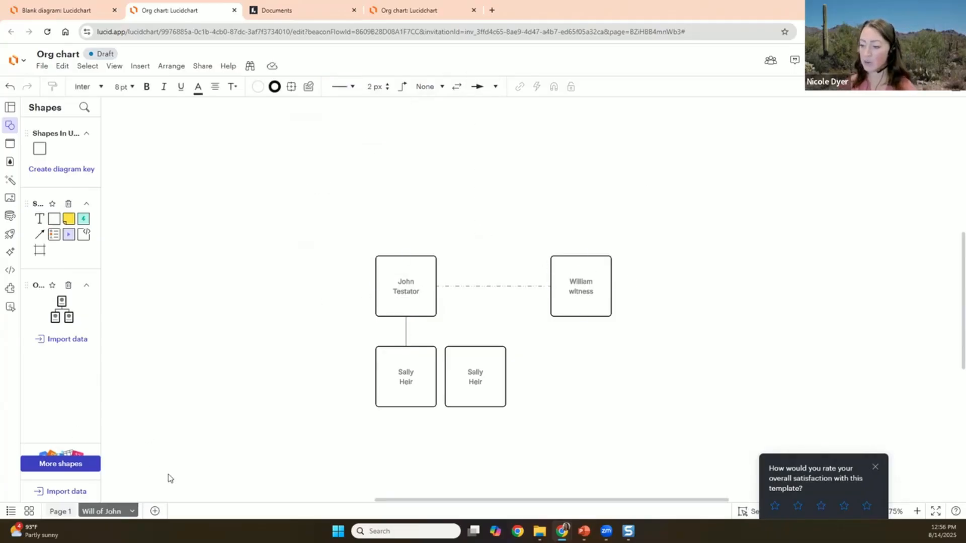
click(153, 512)
right_click(151, 512)
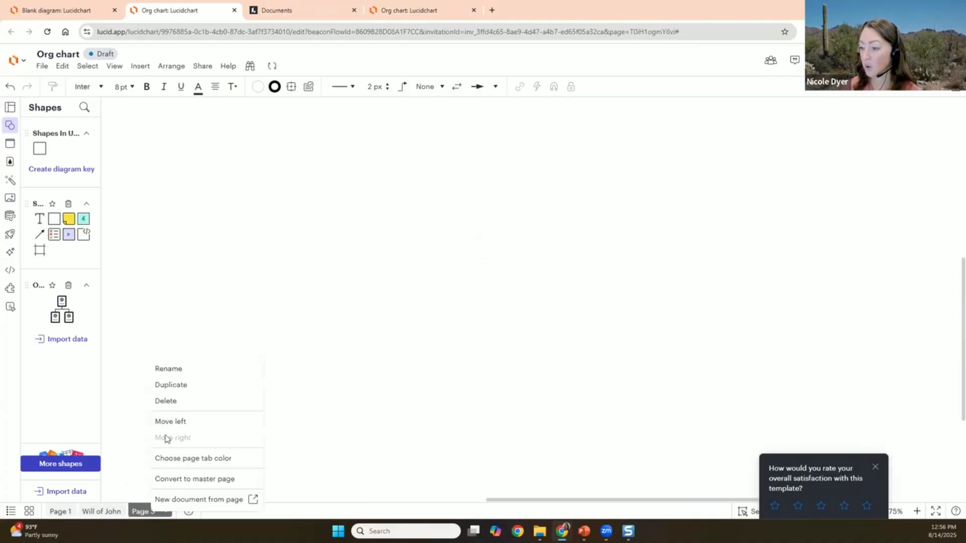
click(181, 372)
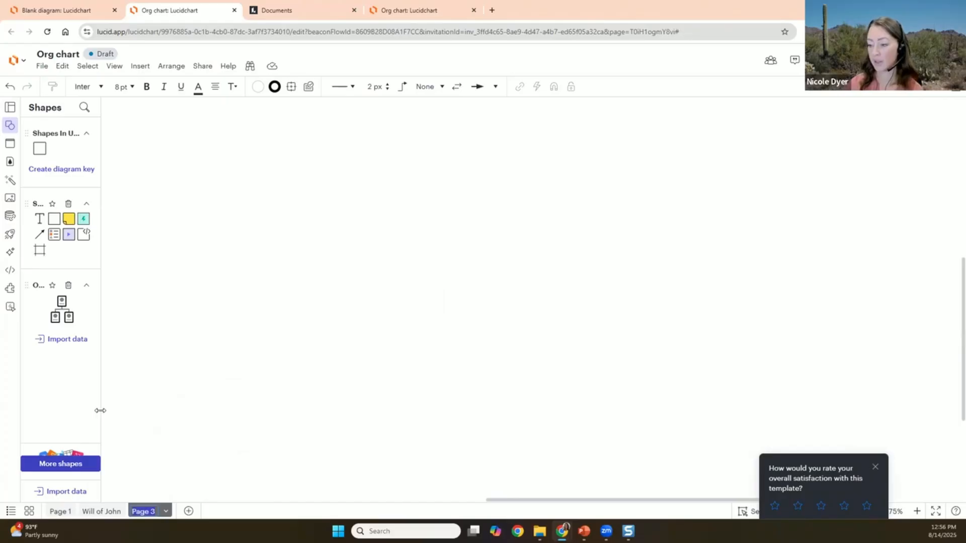
text(Unconnecte)
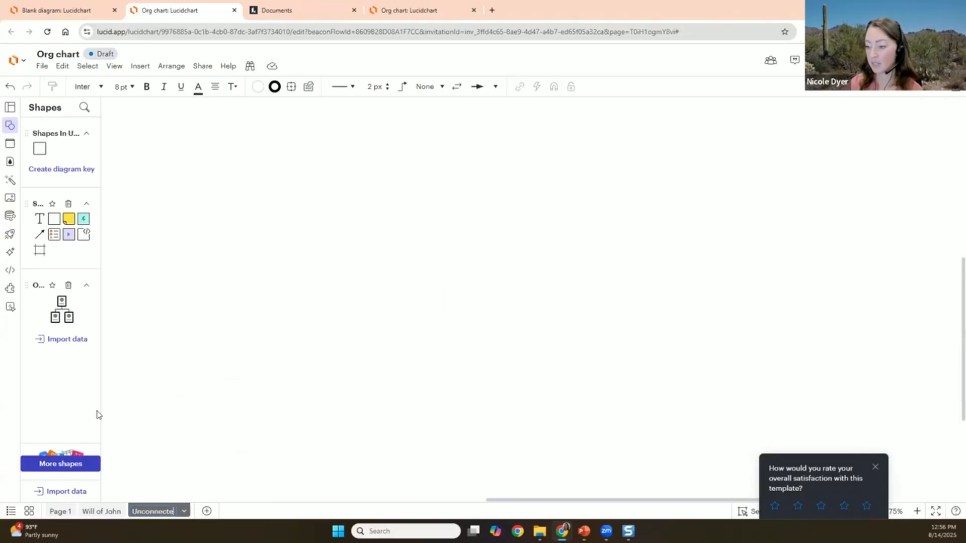
text(d Reeve)
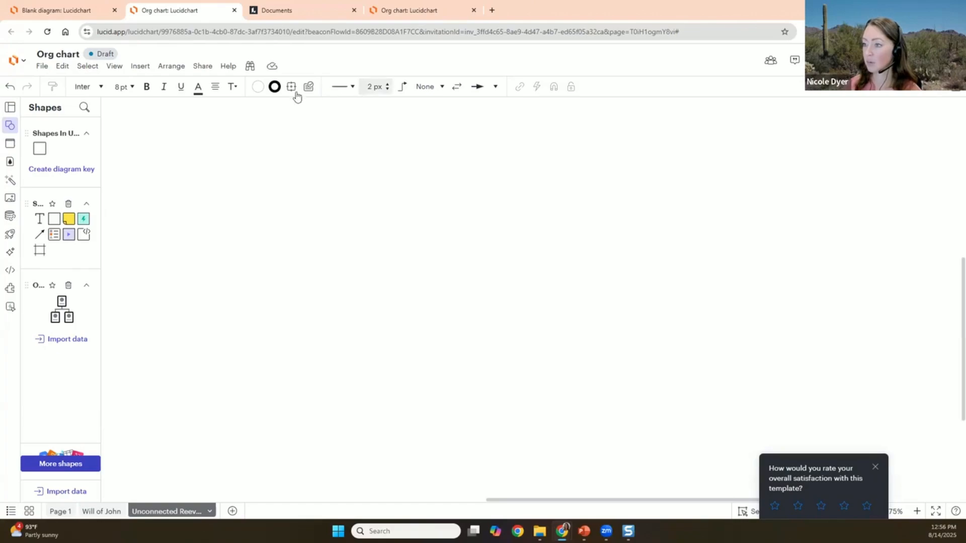
click(39, 149)
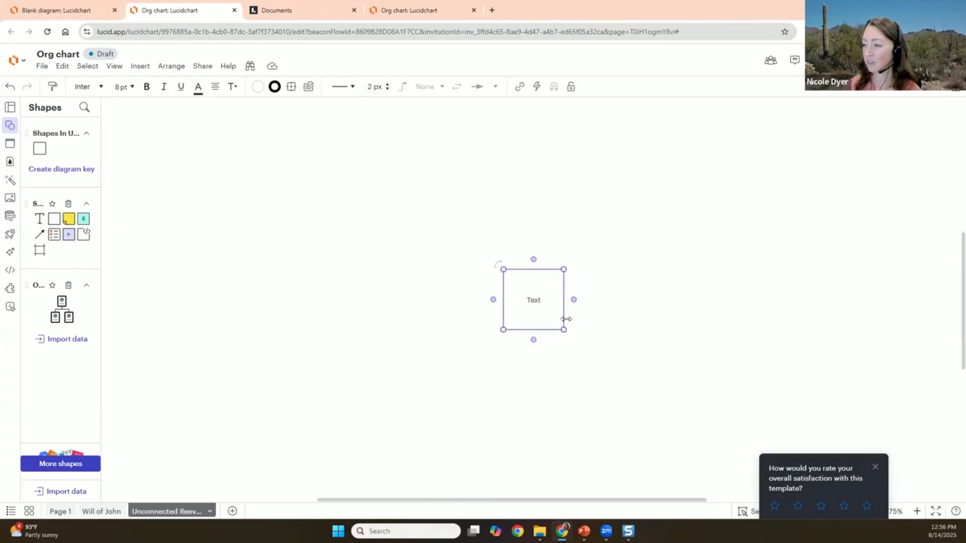
drag(535, 302, 281, 200)
double_click(283, 201)
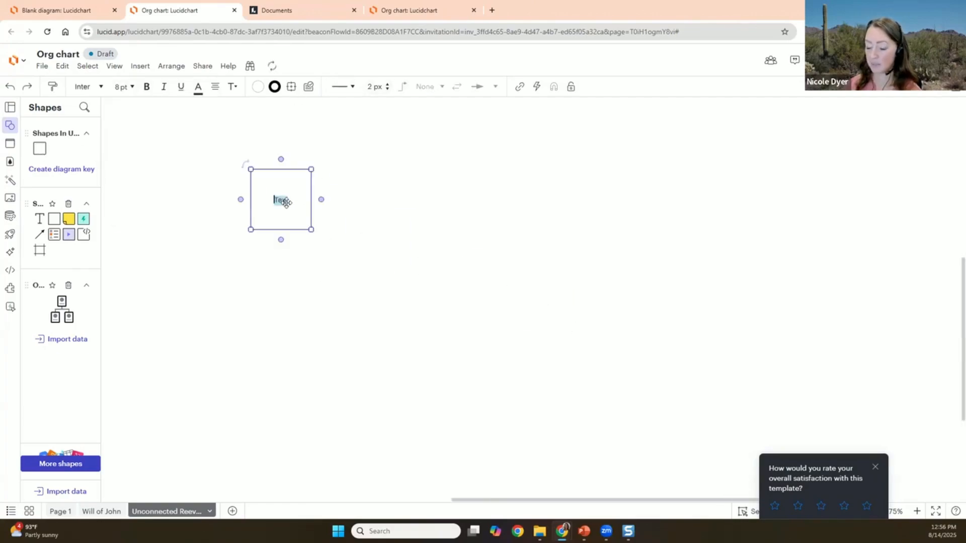
key(BackSpace)
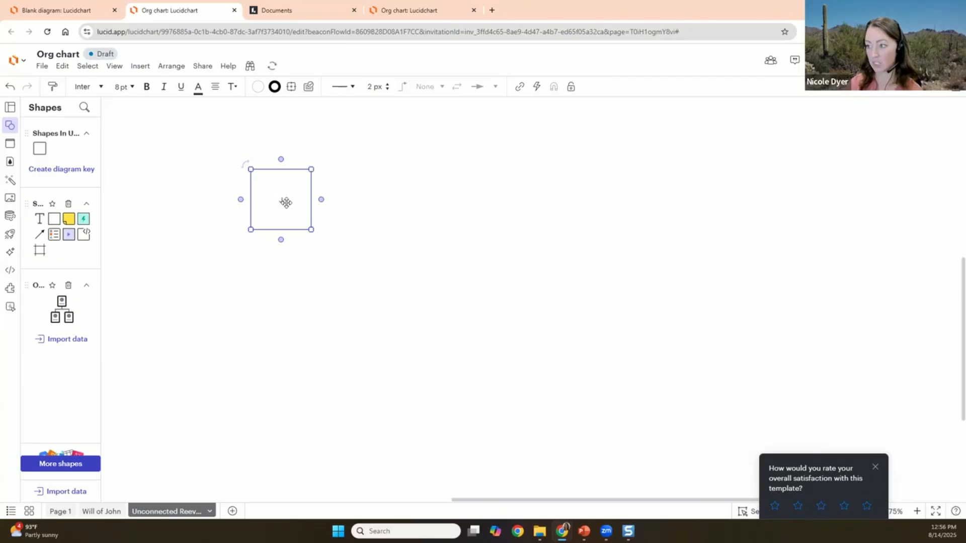
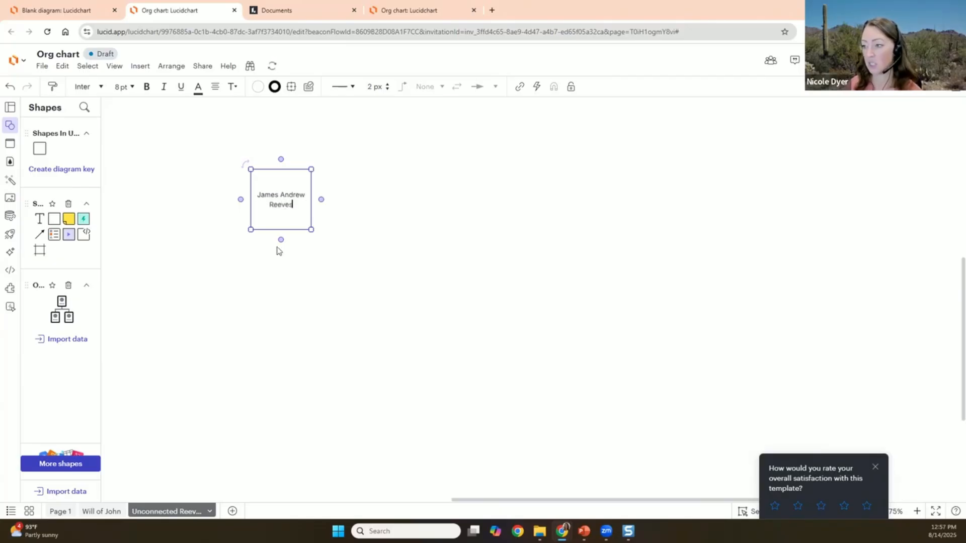
click(280, 240)
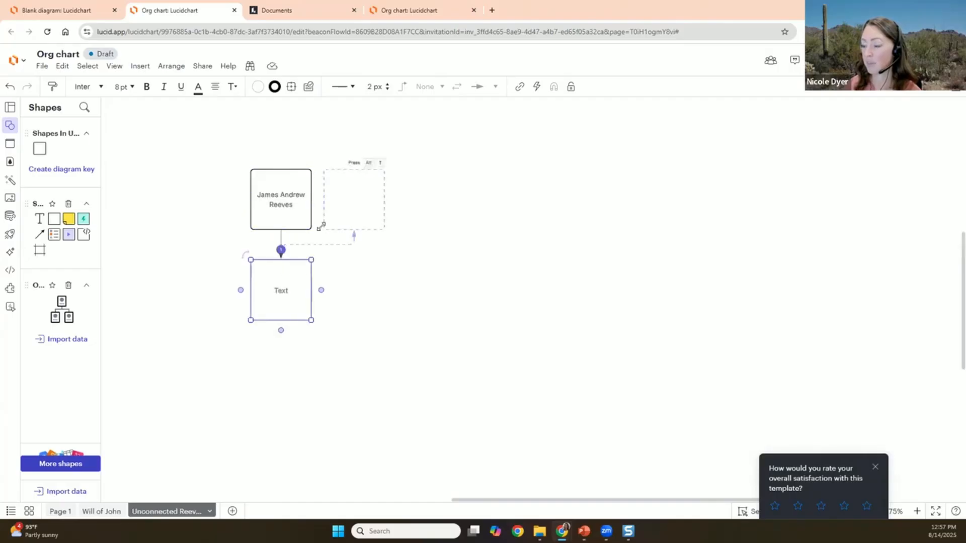
click(281, 193)
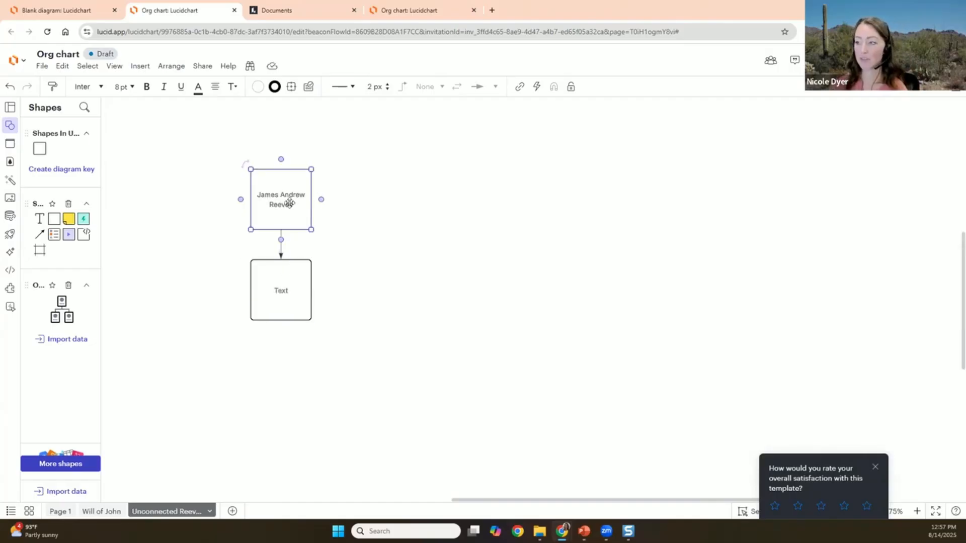
click(282, 290)
click(367, 276)
drag(369, 326, 329, 259)
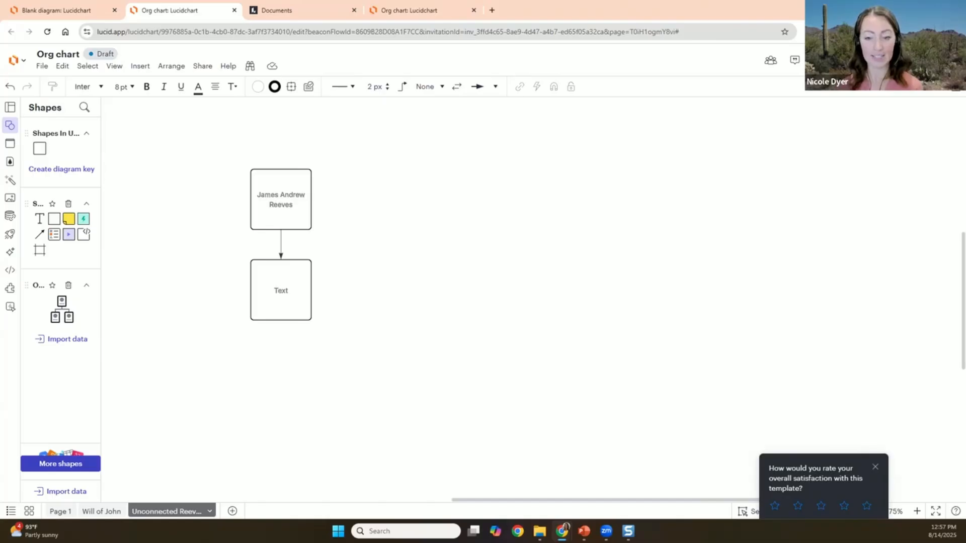
click(297, 219)
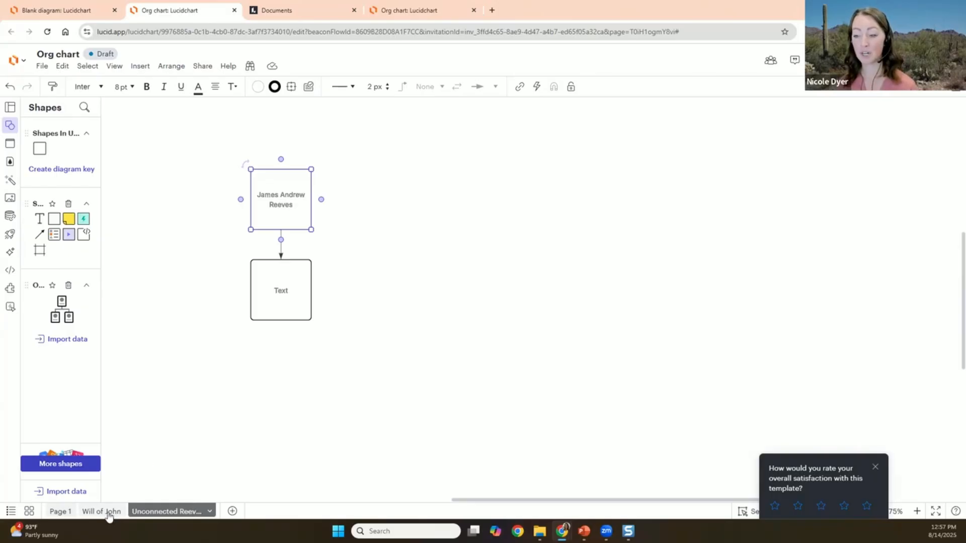
click(103, 511)
click(172, 512)
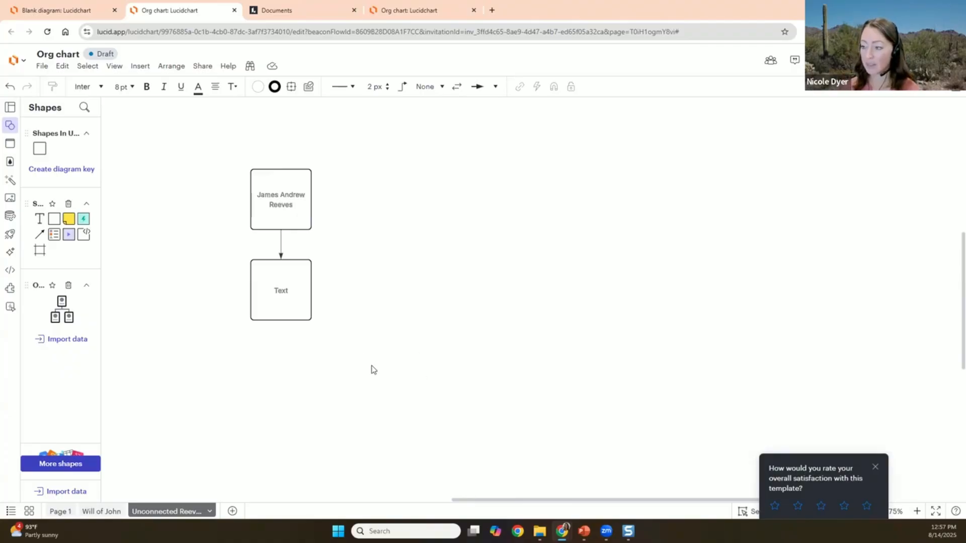
- Replace the placeholder 'Text' with the match's name and 50cM on a second line
double_click(280, 291)
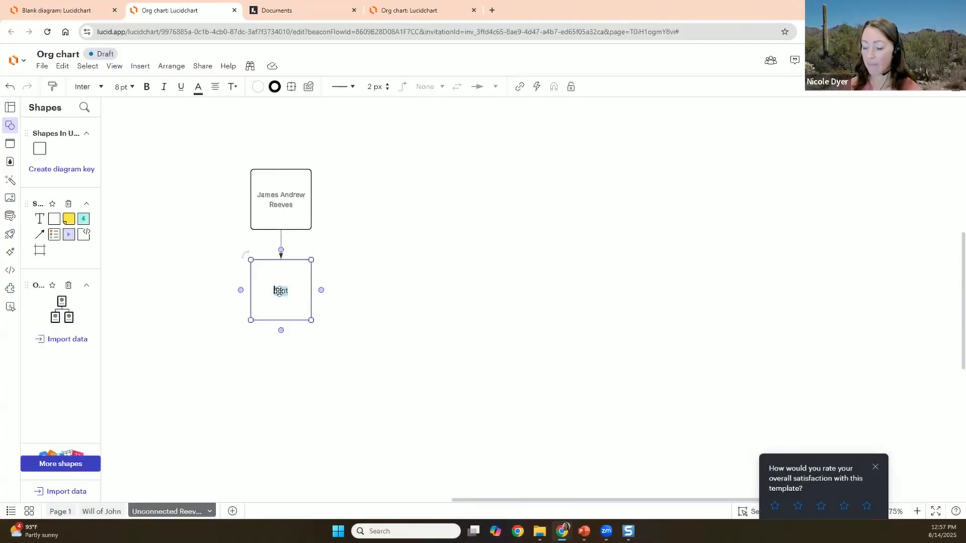
key(BackSpace)
text(Joanna)
key(Return)
text(SOC M)
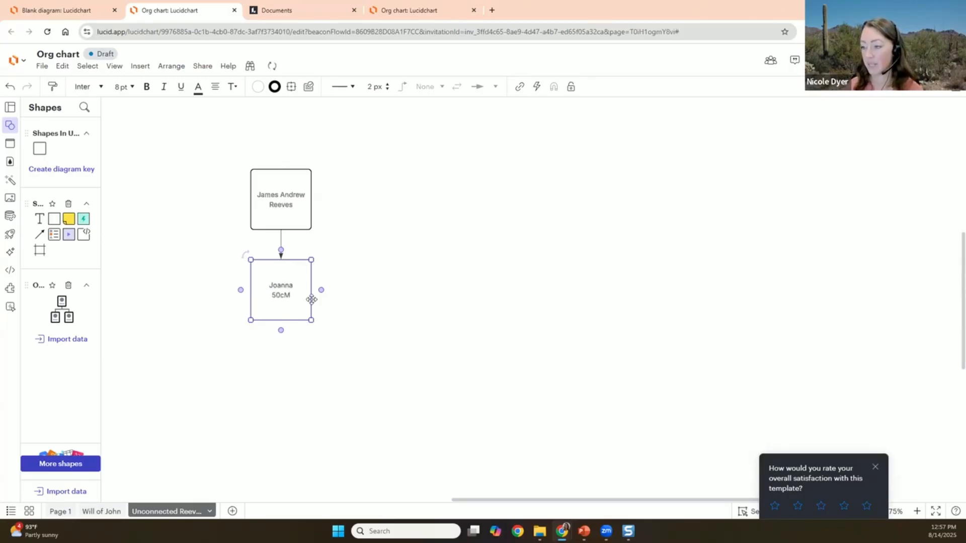
click(325, 318)
- Fill the 50cM box light green
click(300, 304)
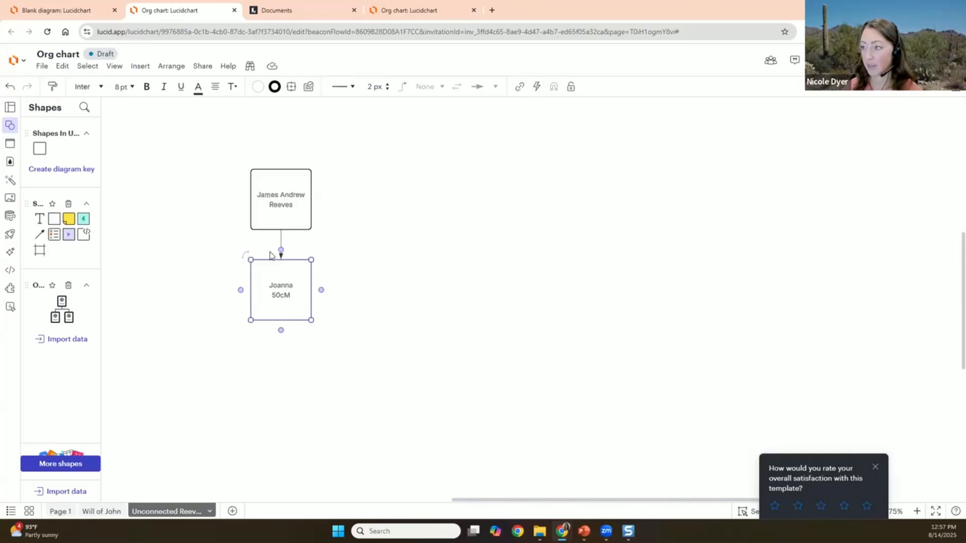
click(258, 87)
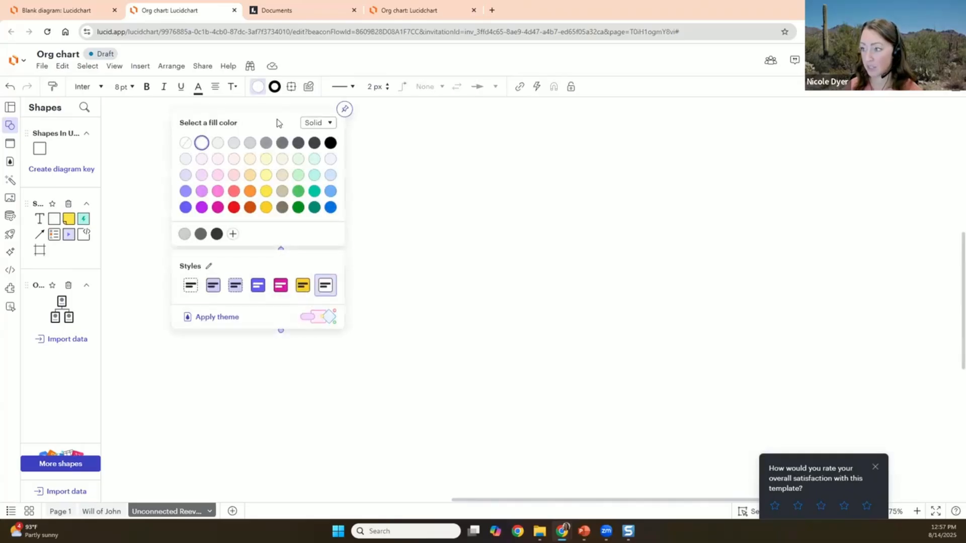
click(298, 160)
click(310, 323)
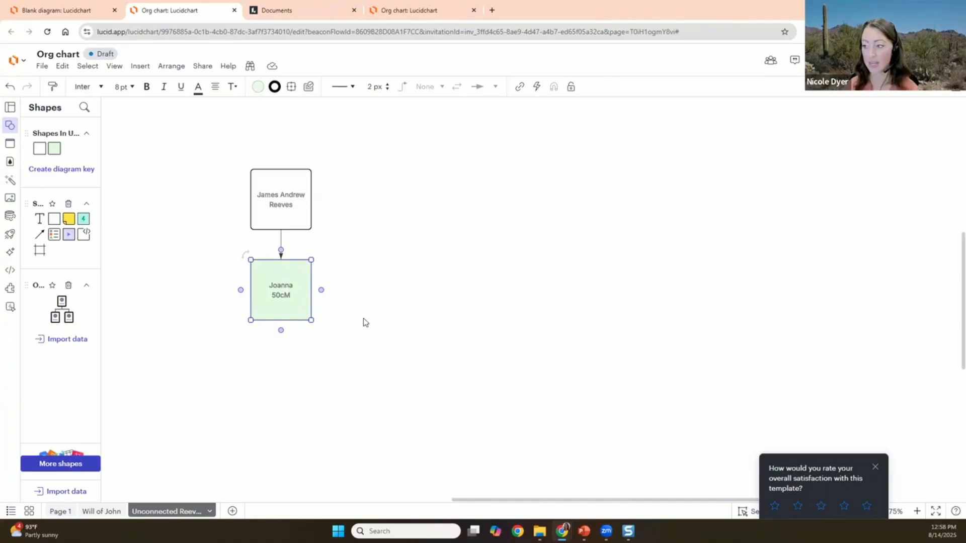
- Paste copies of the green box, delete the extras, and place one beside the original
click(365, 349)
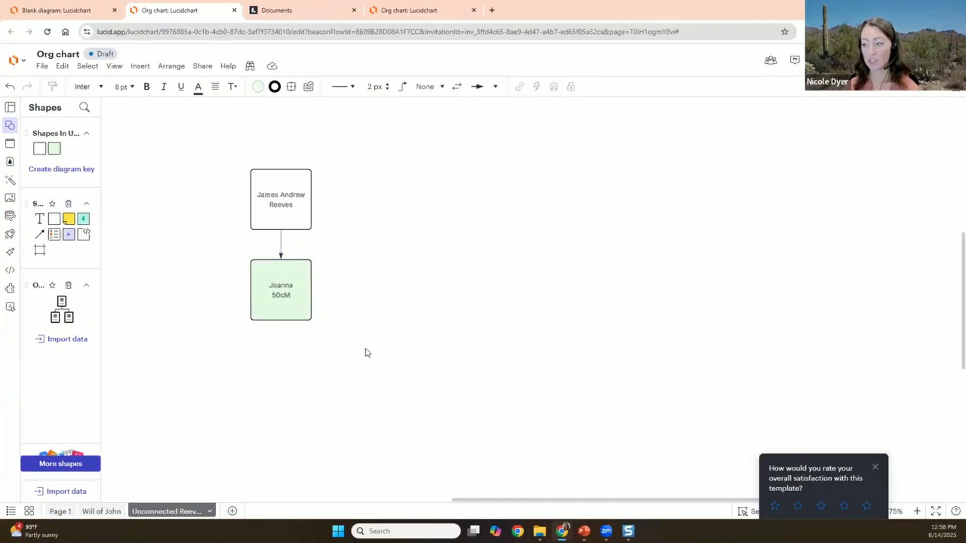
key(ctrl+v)
click(560, 244)
key(ctrl+v)
click(431, 204)
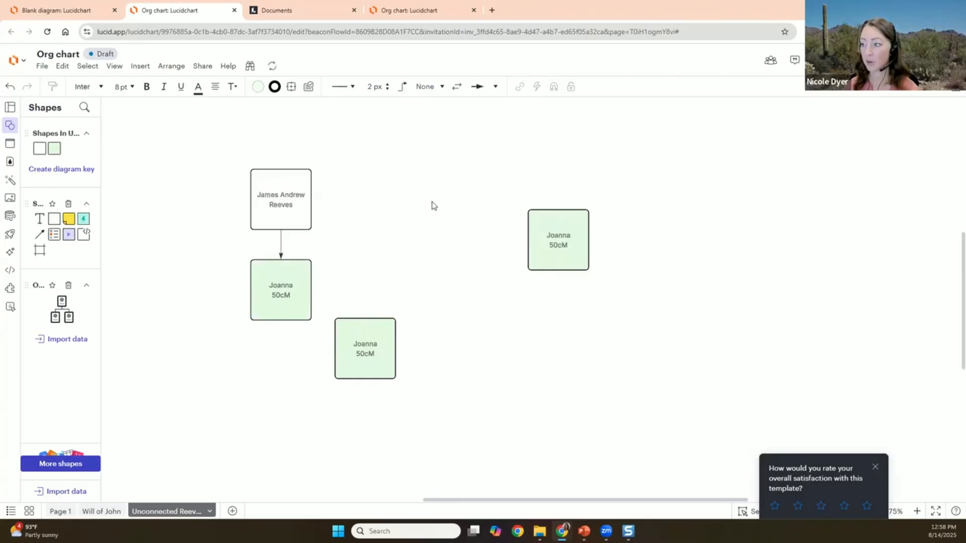
key(ctrl+v)
drag(613, 329, 395, 210)
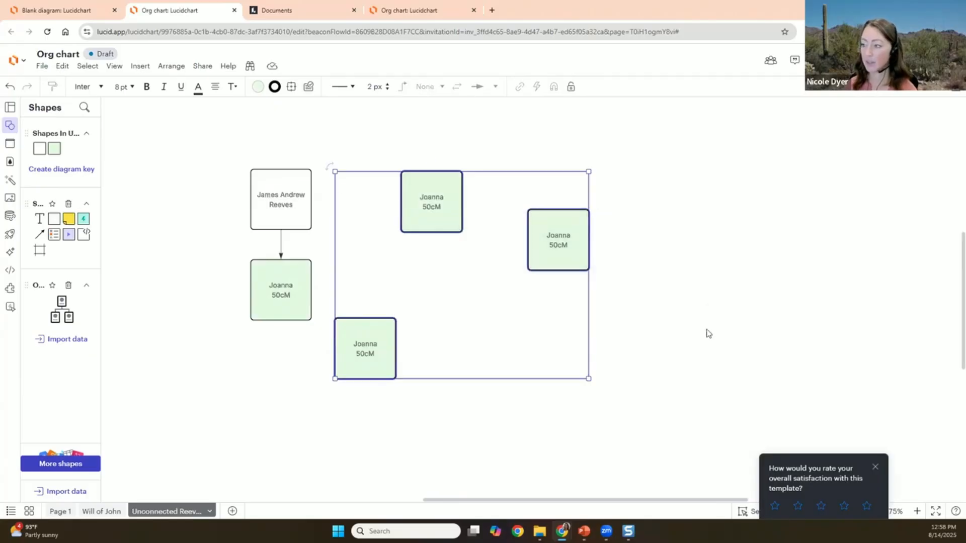
drag(660, 325, 398, 169)
key(Delete)
drag(367, 355, 471, 289)
- Relabel the copy with the second match's name and 23cM, aligned beside the first box
double_click(396, 292)
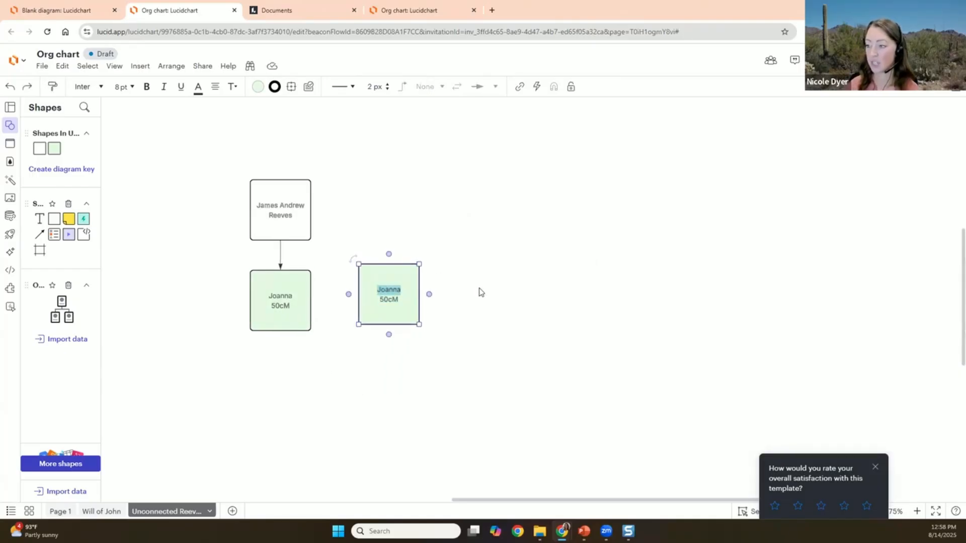
text(William)
key(Right)
key(Delete)
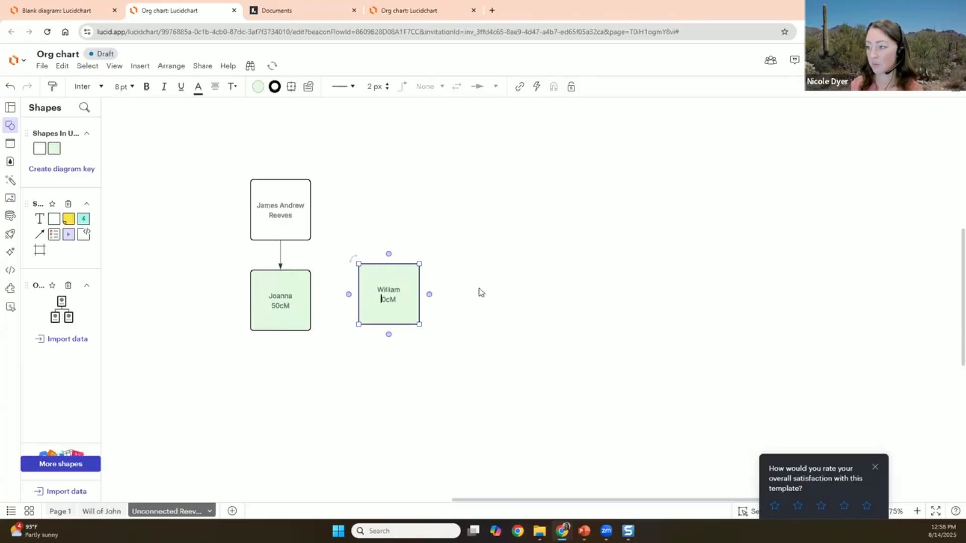
text(23)
click(479, 291)
drag(391, 308, 373, 315)
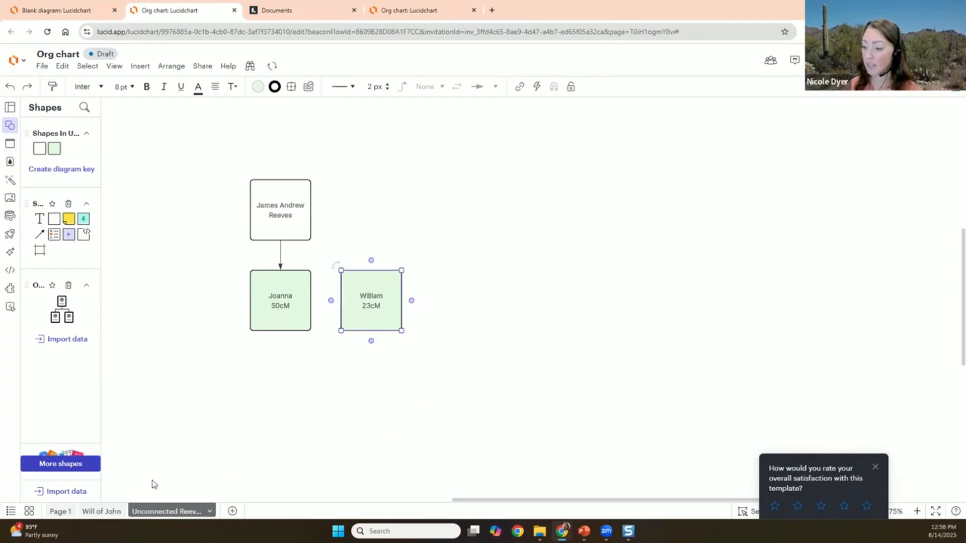
- On the Will of John page, paste a copy of the whole diagram up and right of it
click(100, 511)
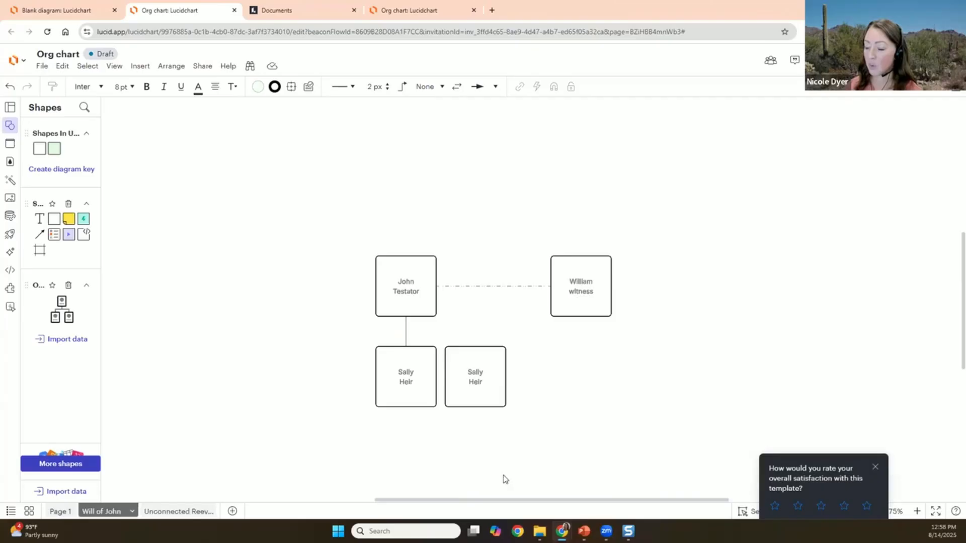
drag(489, 317, 402, 283)
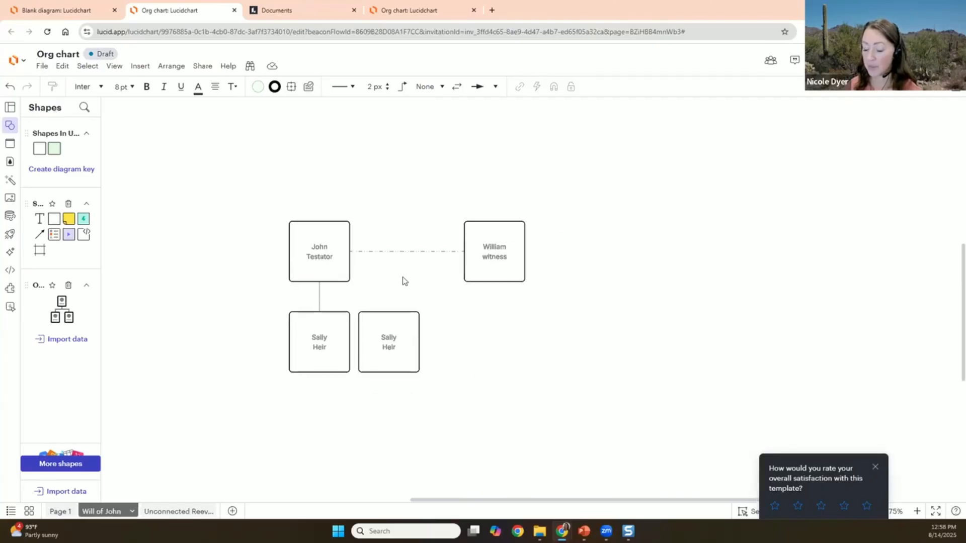
drag(229, 149, 580, 408)
key(ctrl+v)
drag(524, 363, 719, 254)
scroll(538, 306, right, 8)
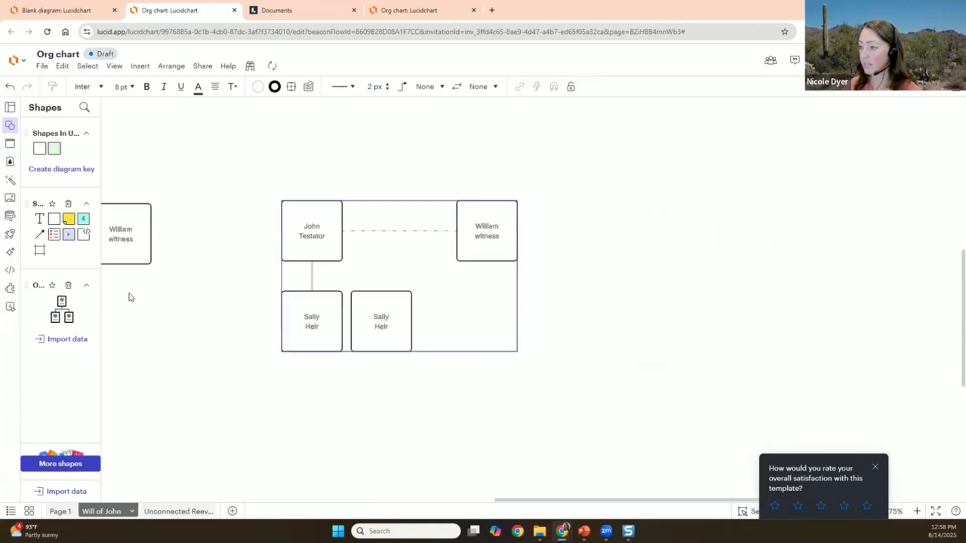
- Set the copy's text to Bergamo Std 12 pt and make the chart wider and shorter
click(90, 86)
click(93, 100)
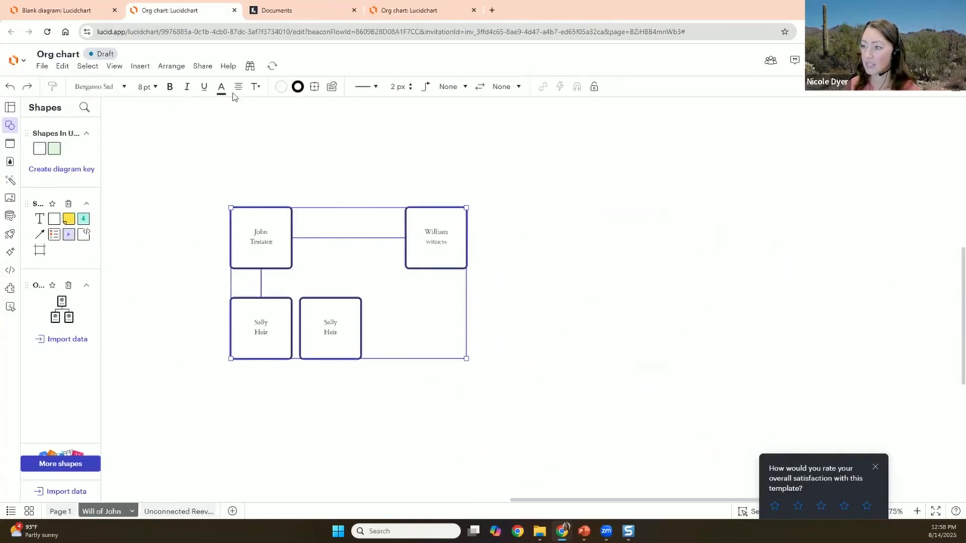
click(151, 87)
click(142, 222)
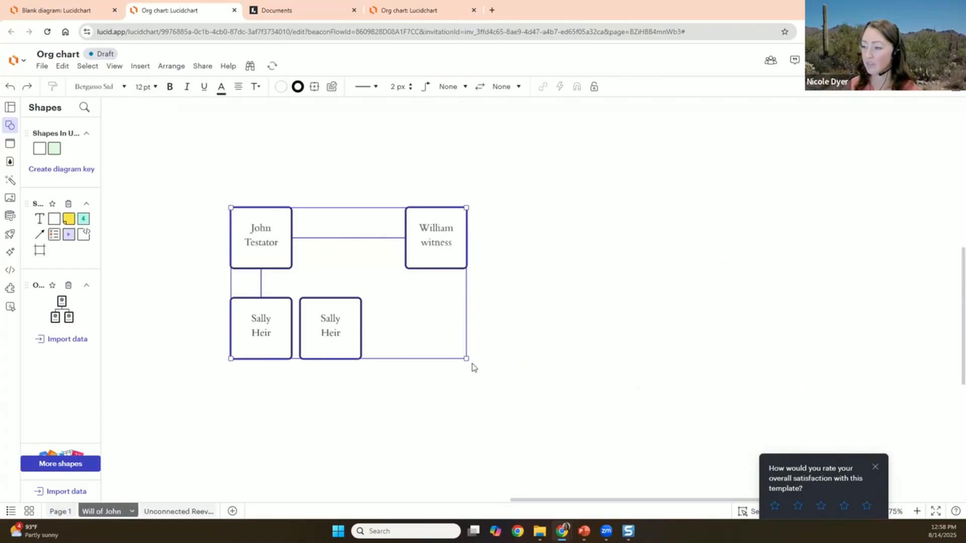
drag(466, 359, 558, 303)
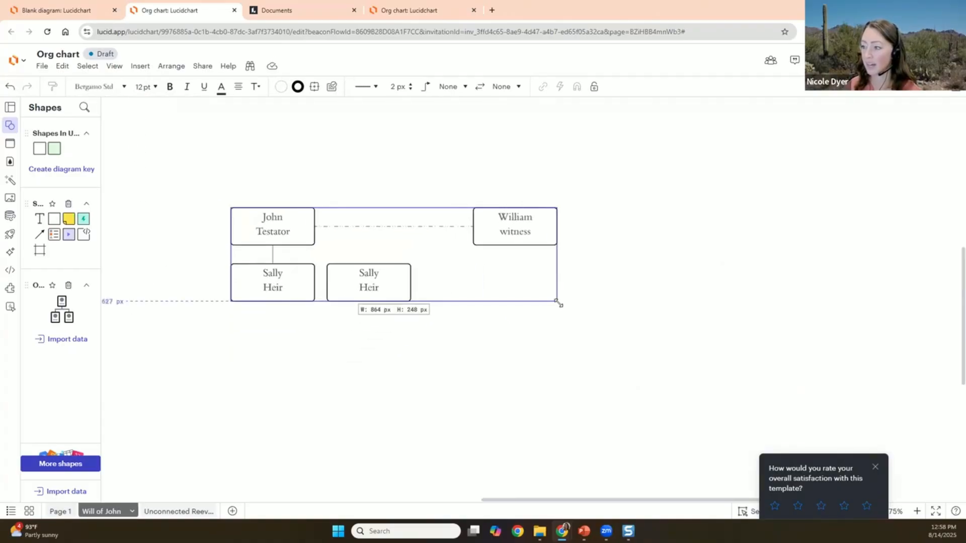
click(607, 297)
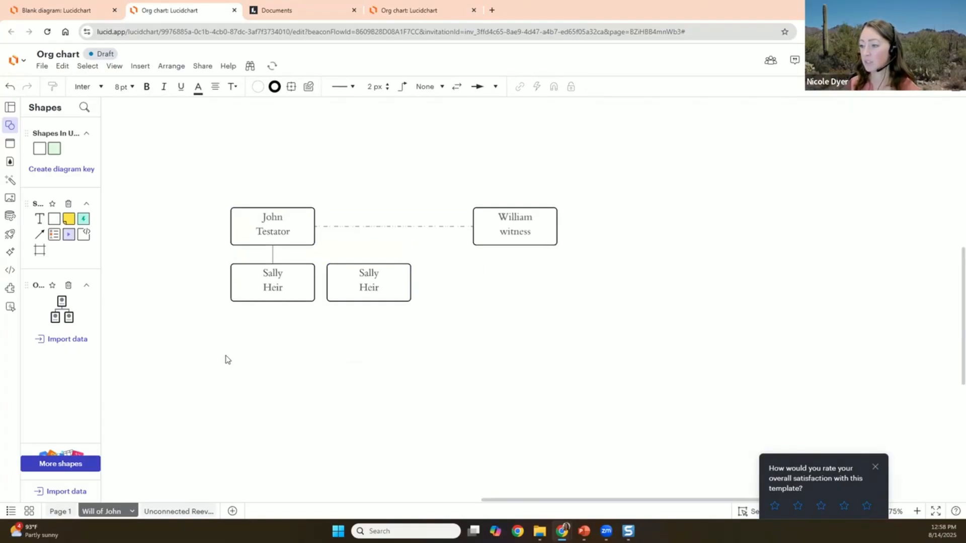
- Move the serif copy further right, clear of the original chart
scroll(554, 413, left, 2)
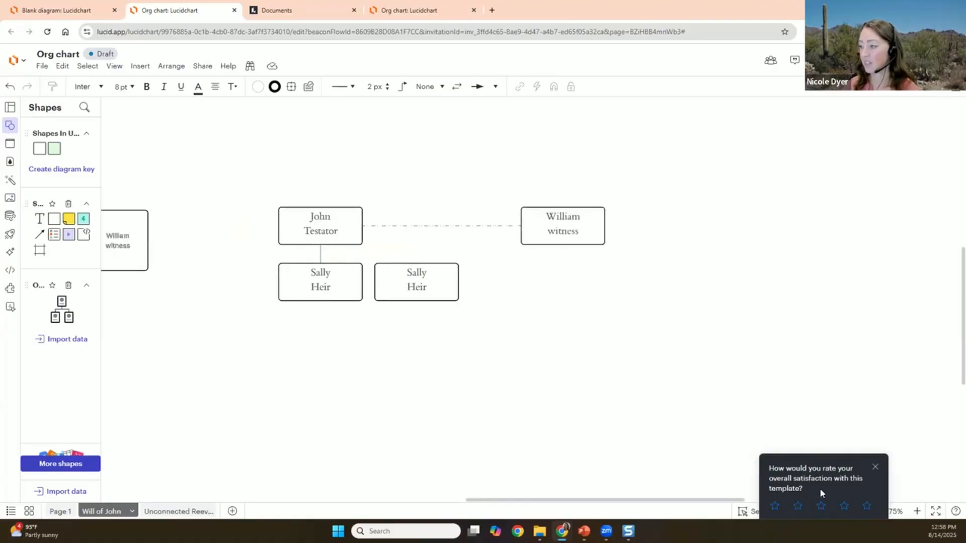
click(875, 467)
click(875, 511)
scroll(487, 310, left, 2)
drag(690, 406, 748, 263)
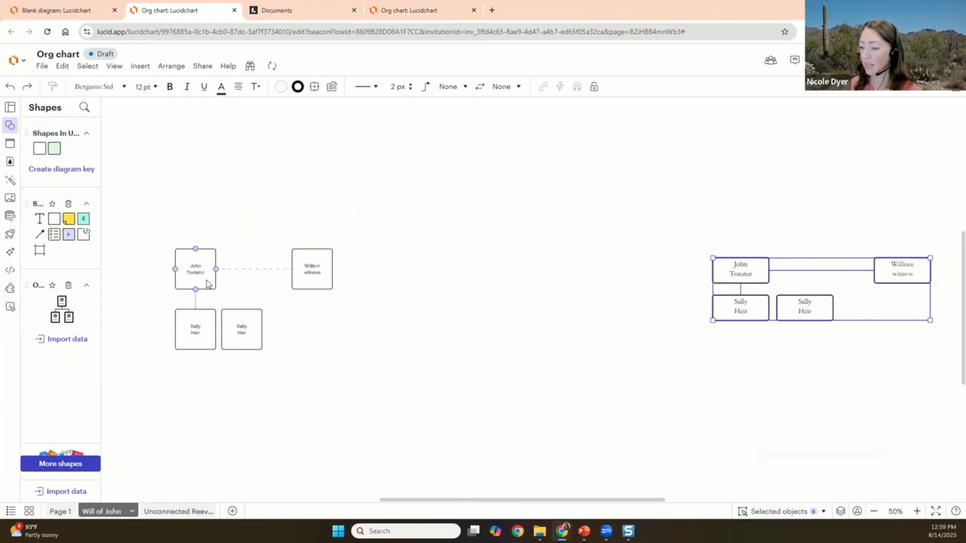
scroll(459, 324, right, 6)
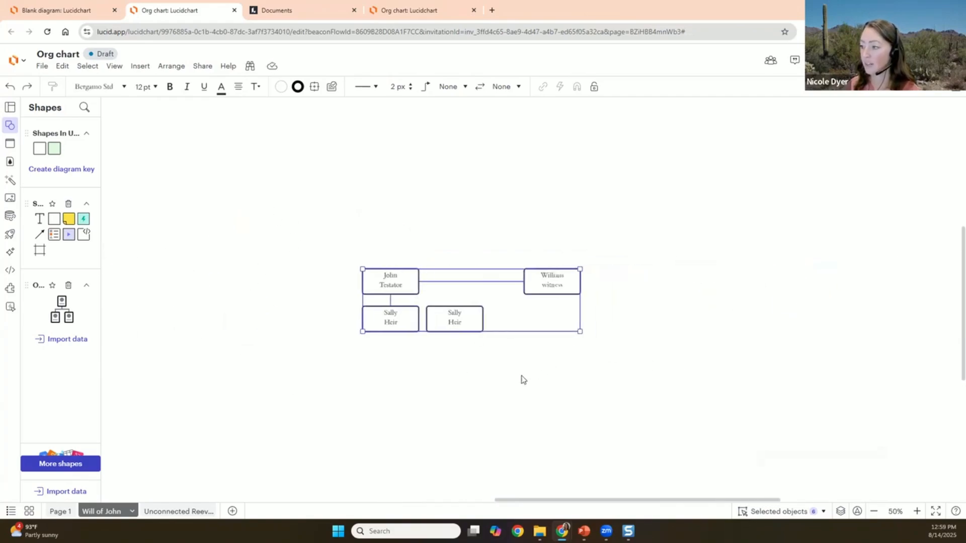
click(503, 371)
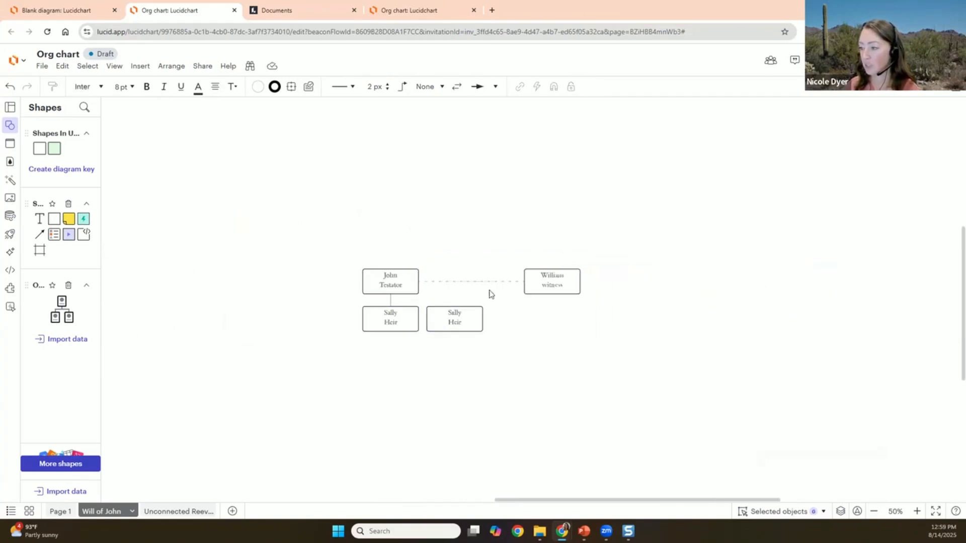
click(916, 510)
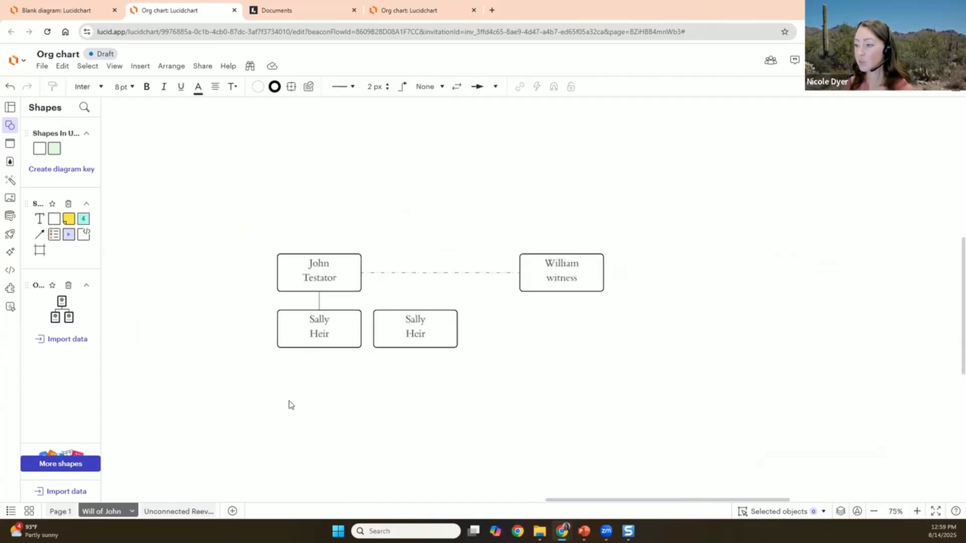